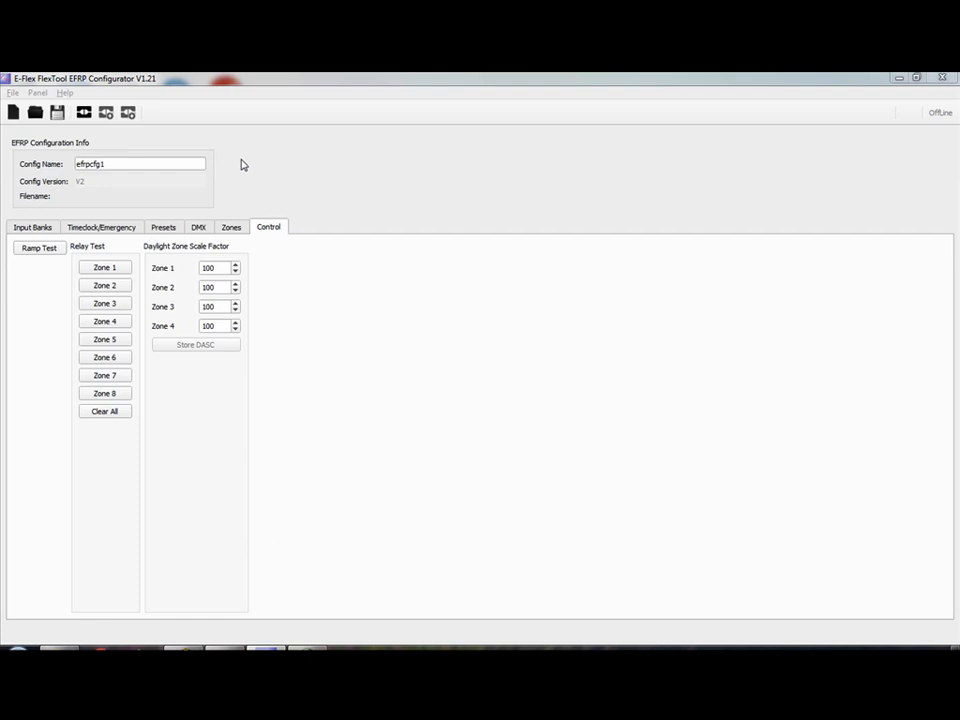
click(241, 157)
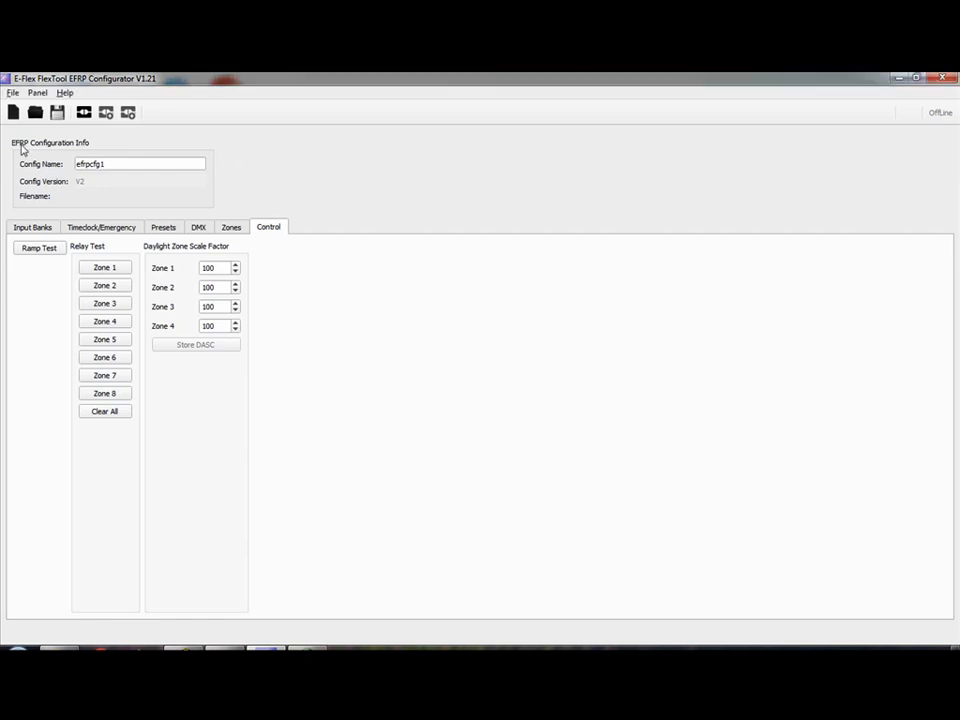
click(13, 92)
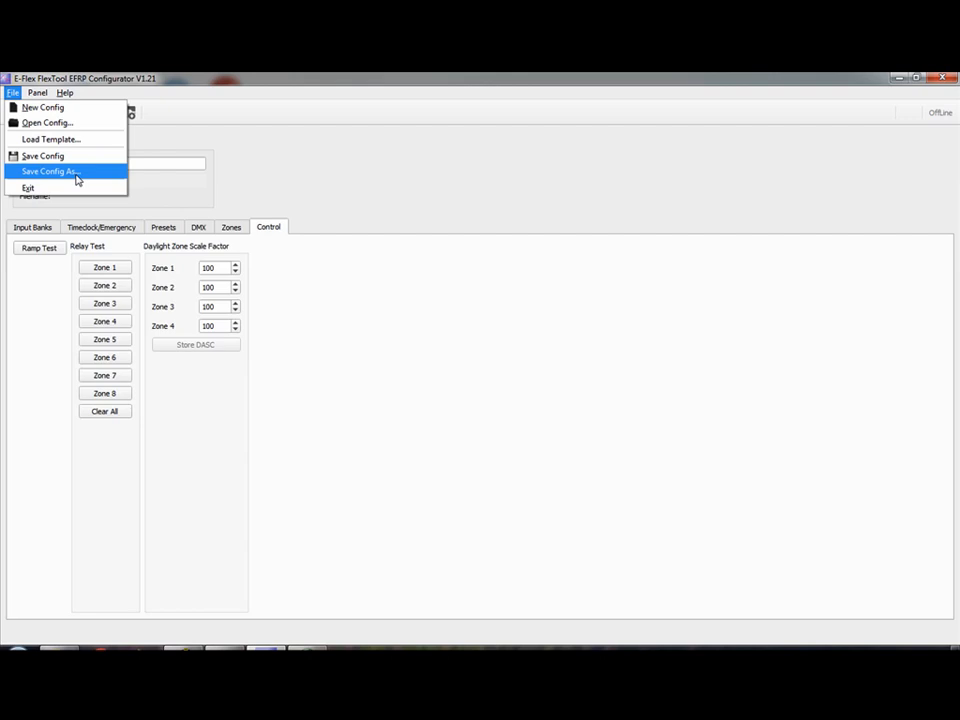
mouse_move(44, 95)
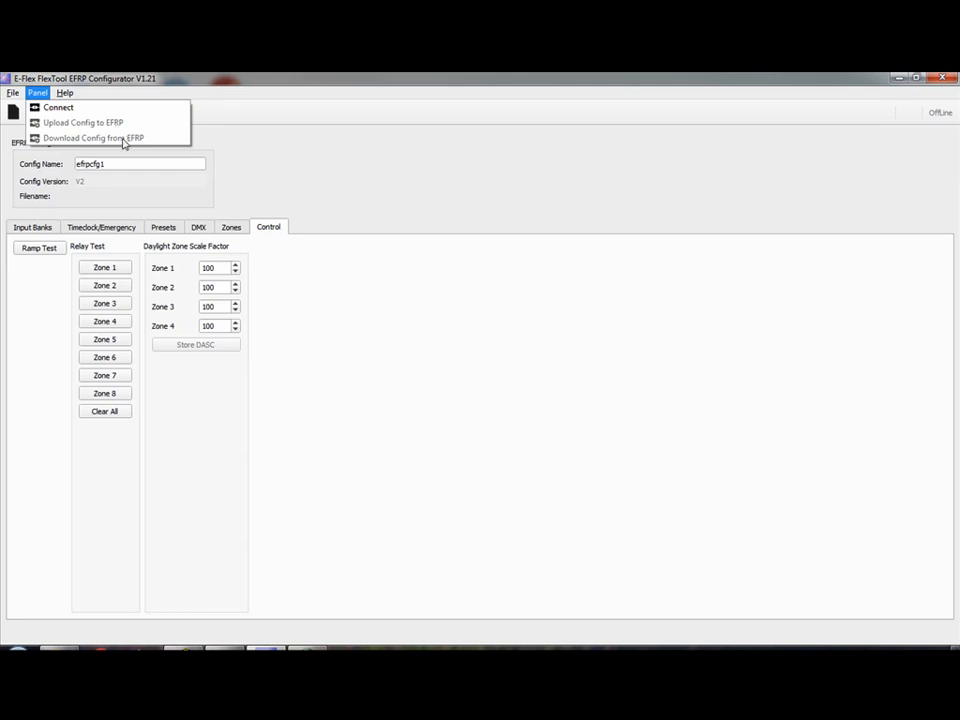
click(228, 152)
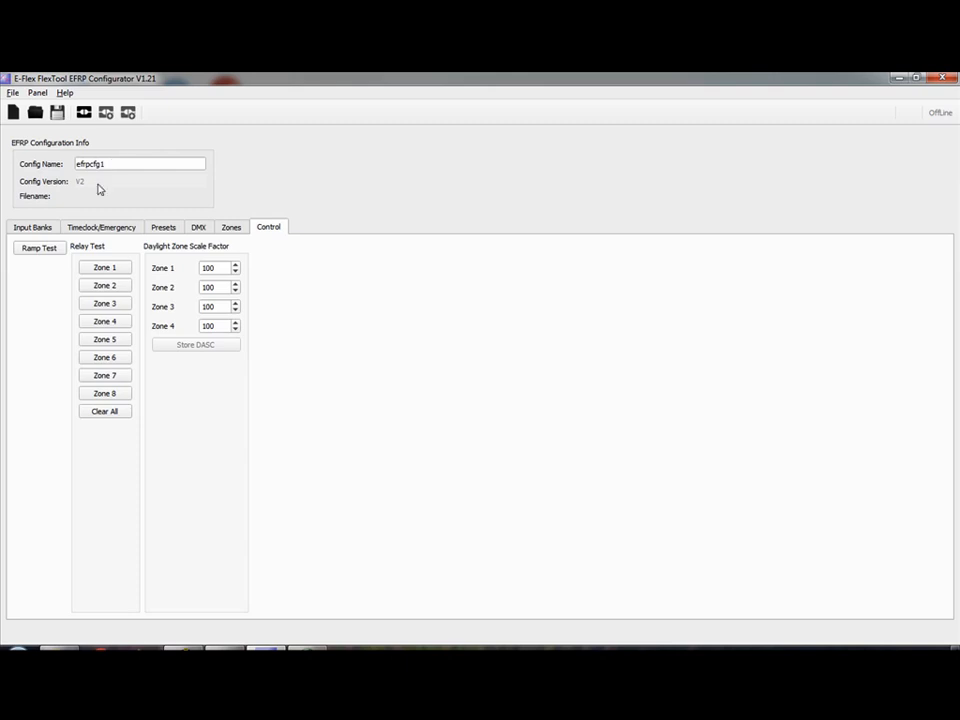
Step: List the inputs by input type and review the settings of the Occx, Dayx, CCix and CapTx types
click(35, 229)
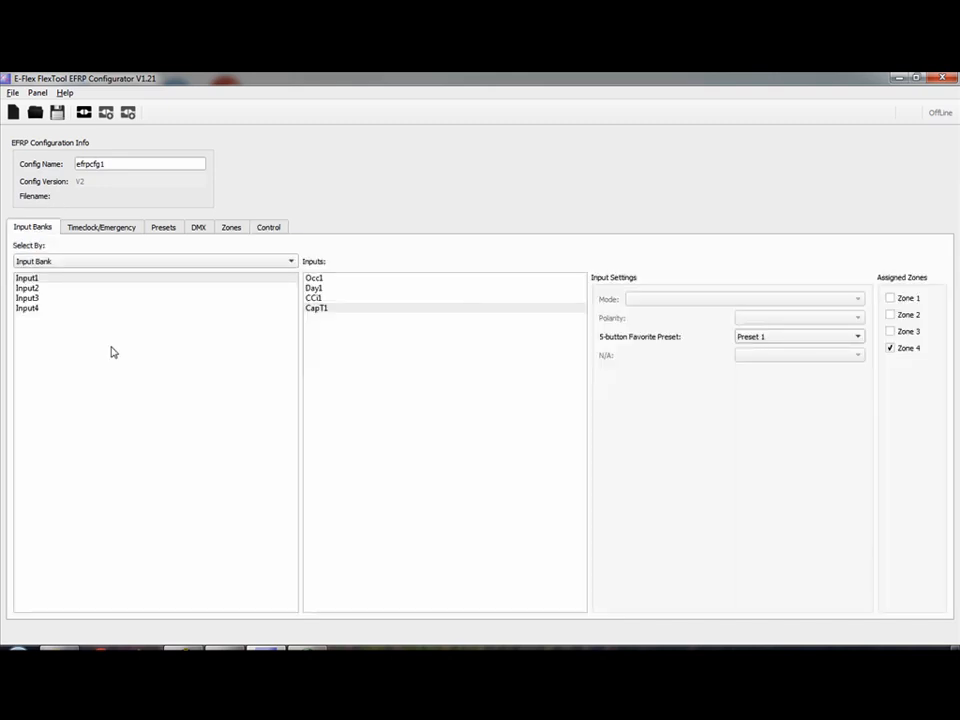
click(47, 262)
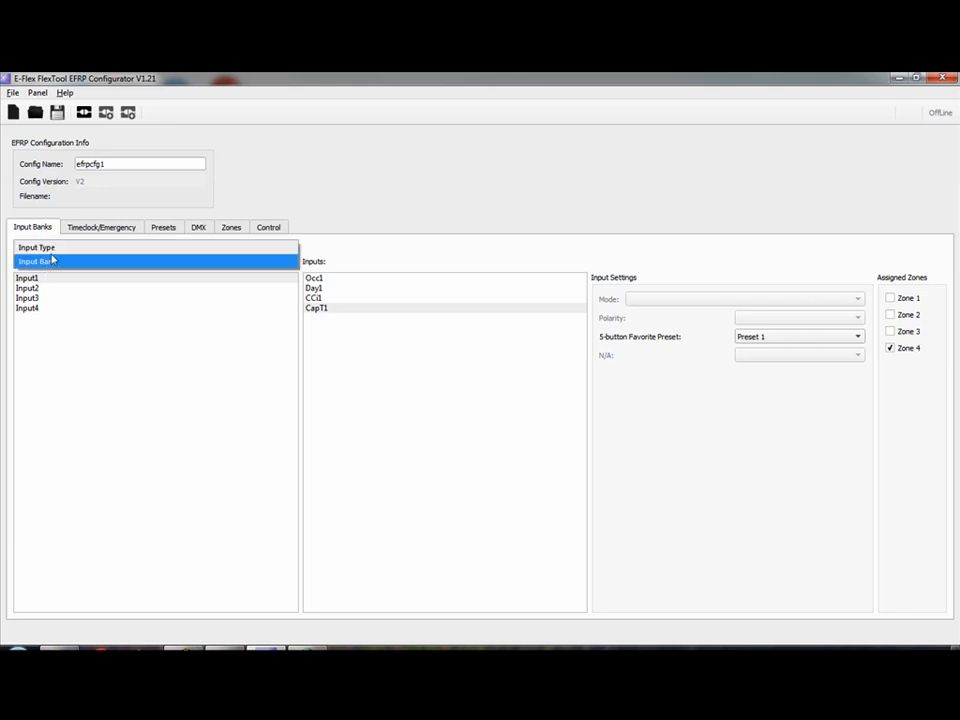
click(45, 248)
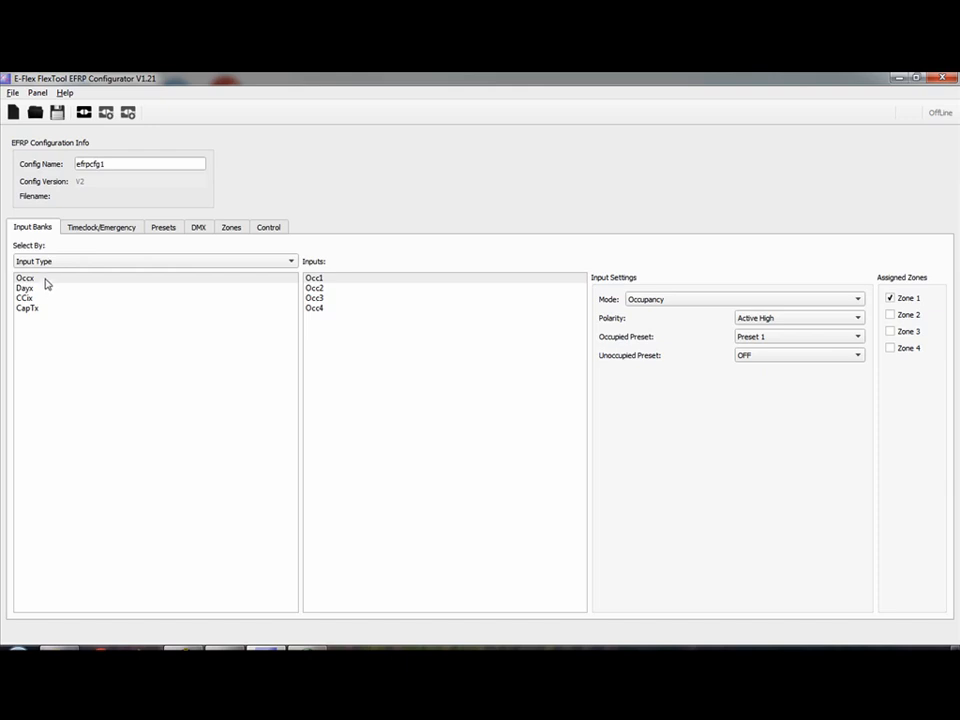
click(45, 284)
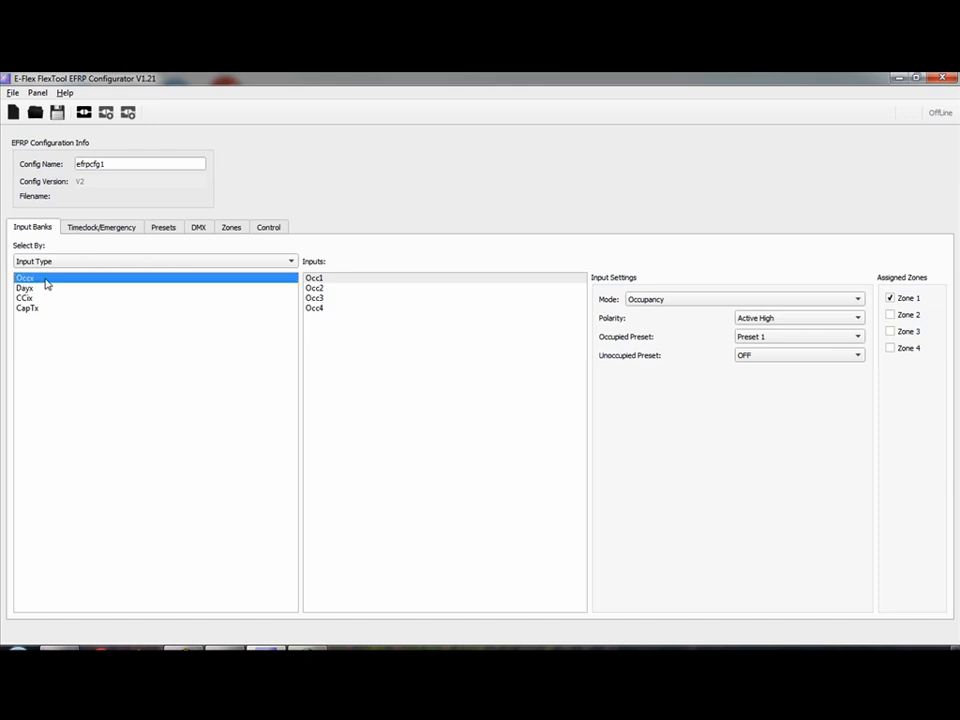
click(29, 289)
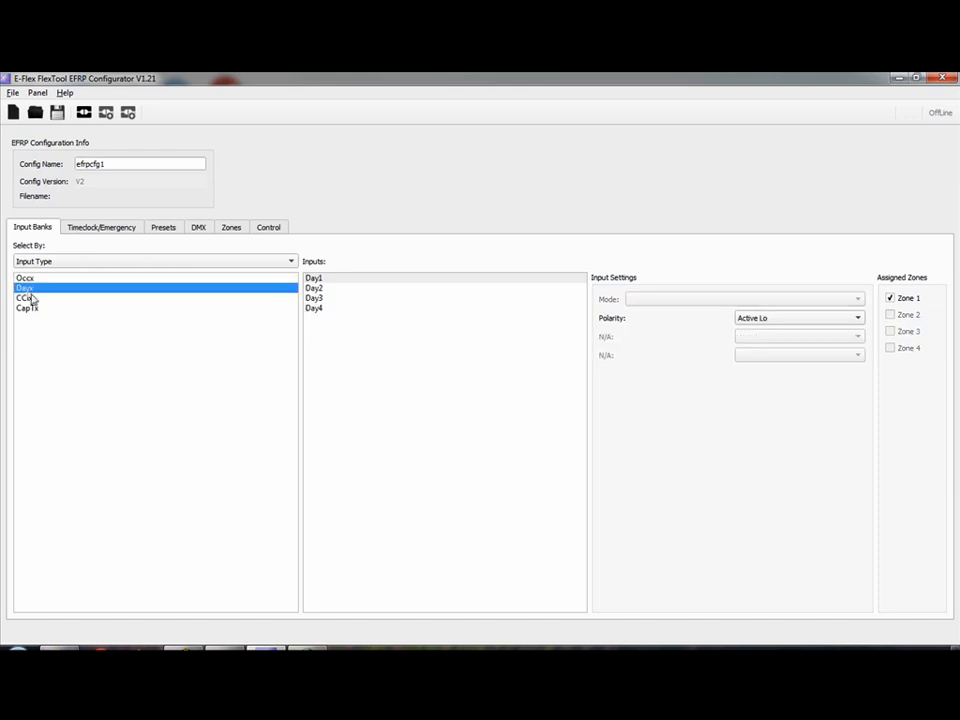
click(26, 298)
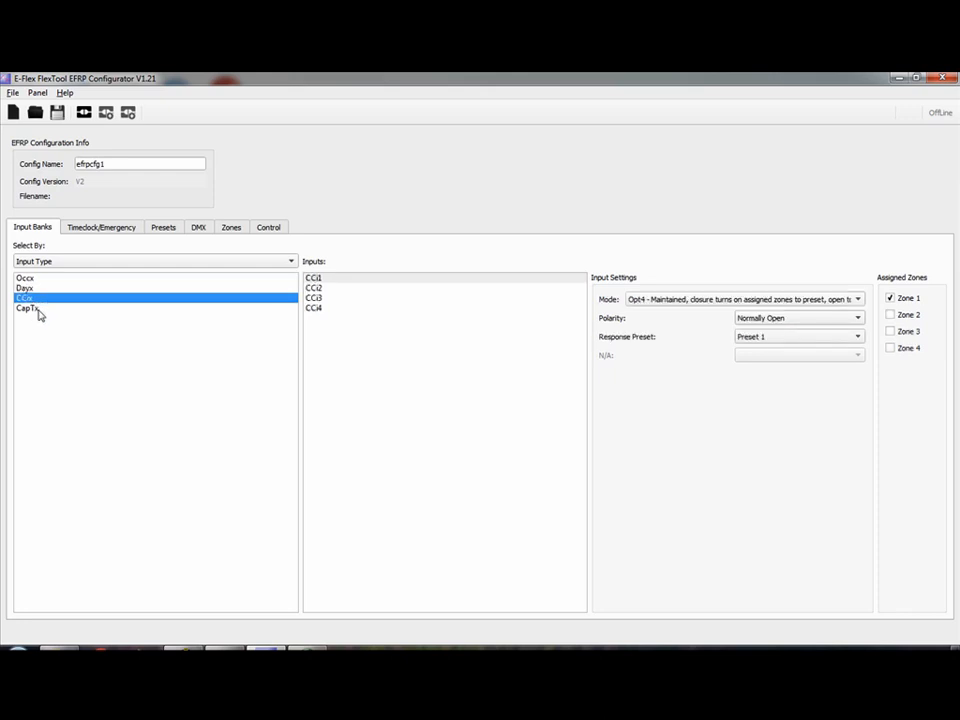
click(39, 312)
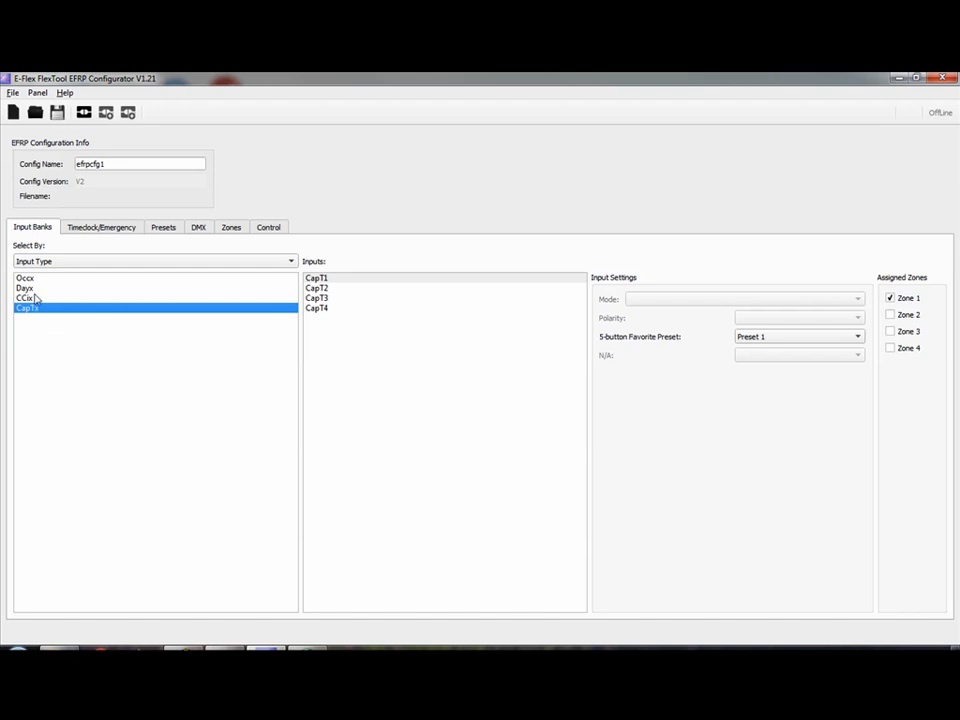
click(34, 280)
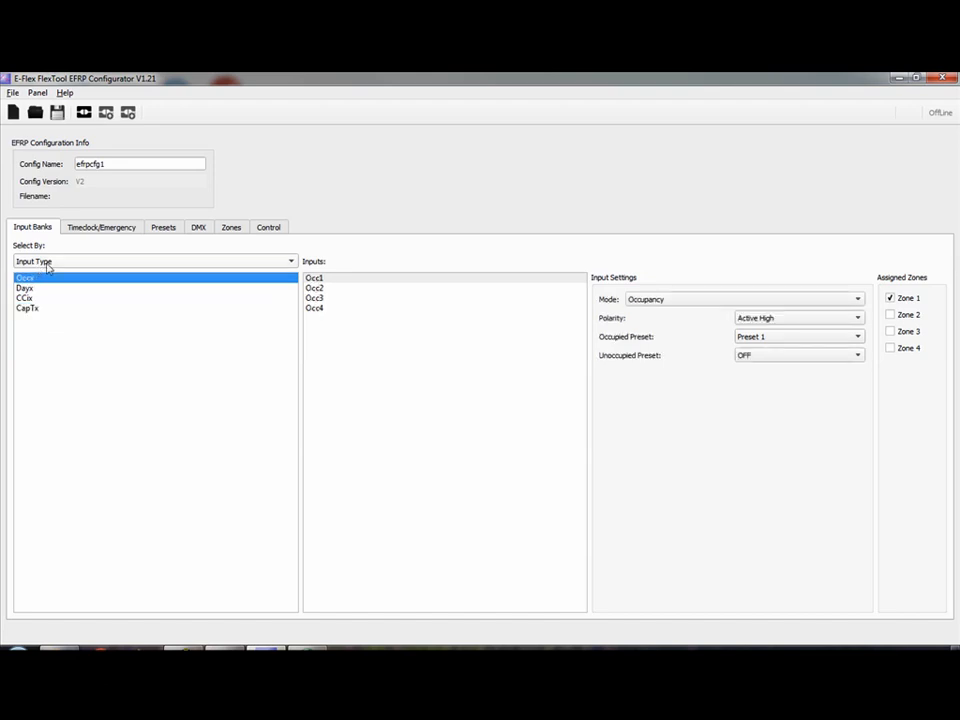
Step: Switch the input list to selection by input bank and select bank Input1
click(47, 263)
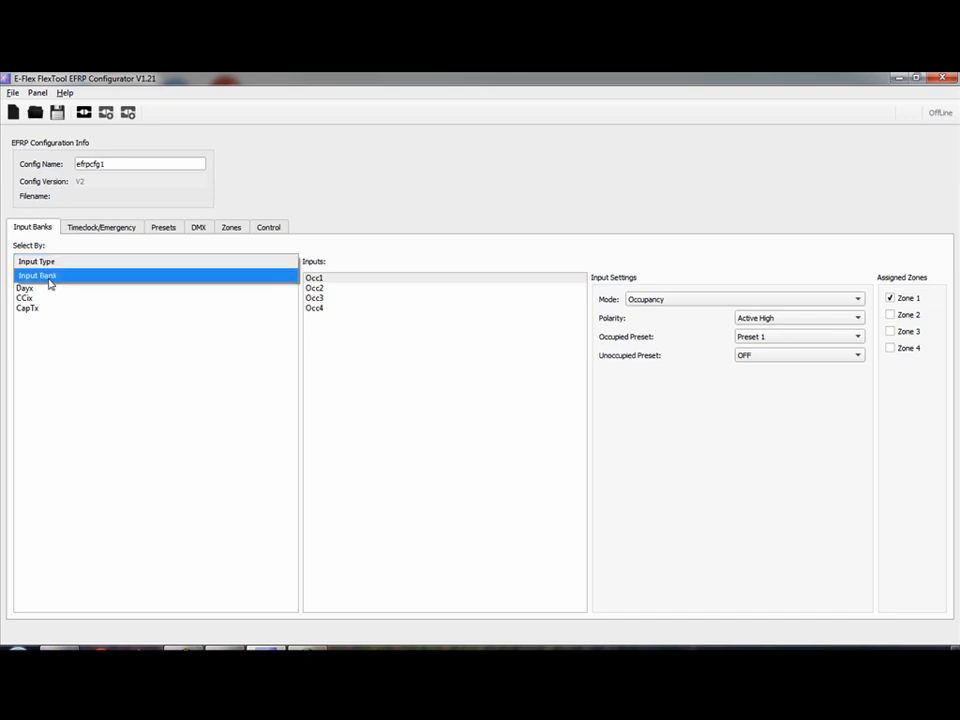
click(50, 276)
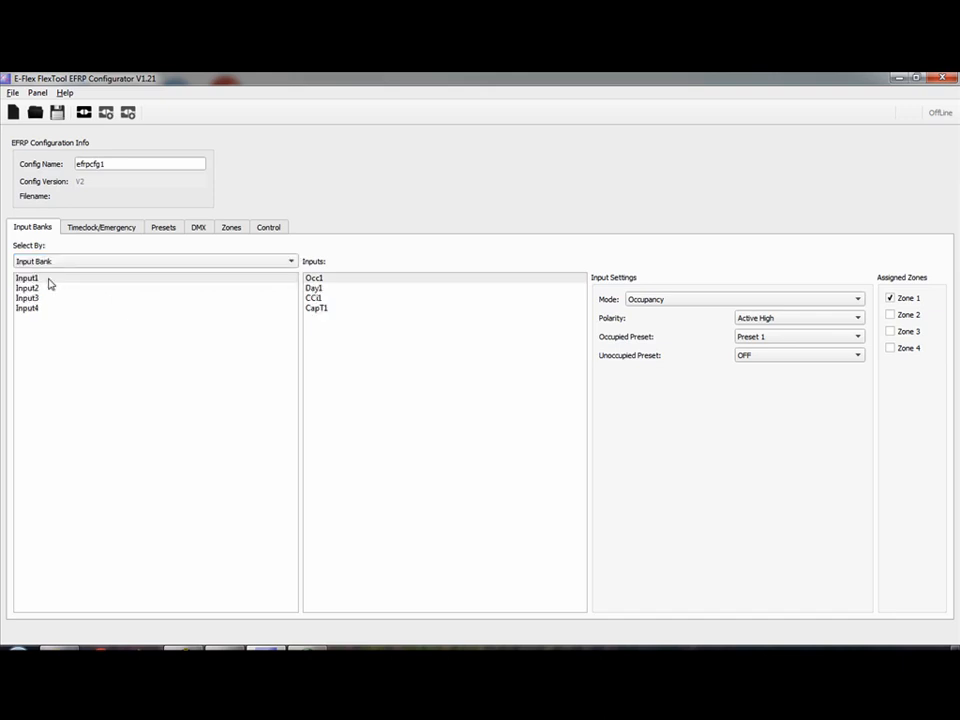
click(48, 279)
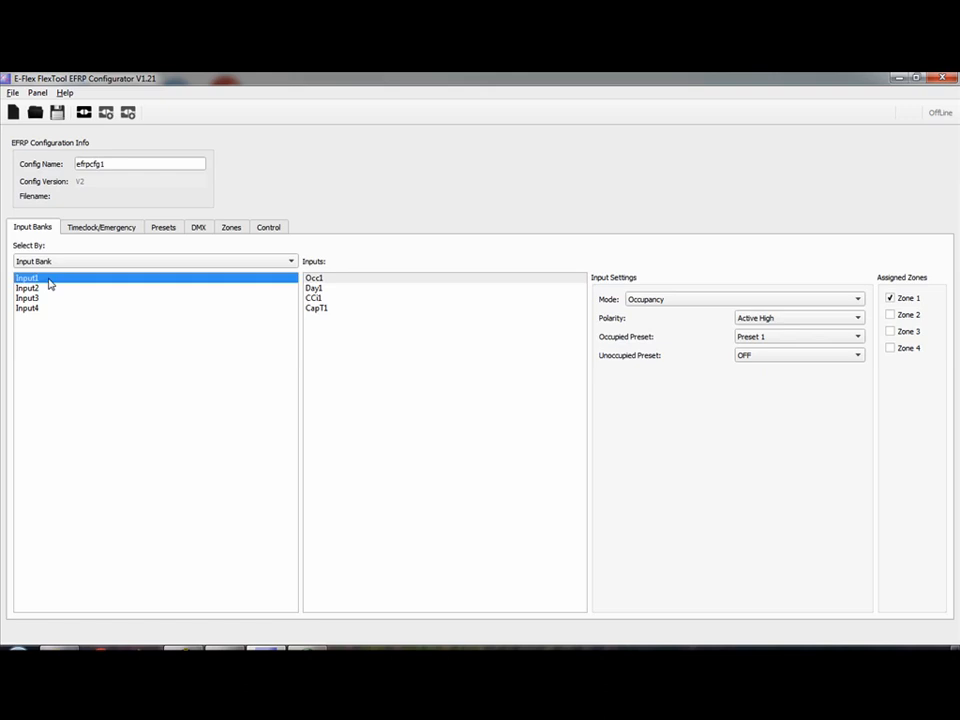
Step: Set input Occ1 to Occupancy mode with Active High polarity, occupied preset Preset 1 and unoccupied preset OFF
click(327, 280)
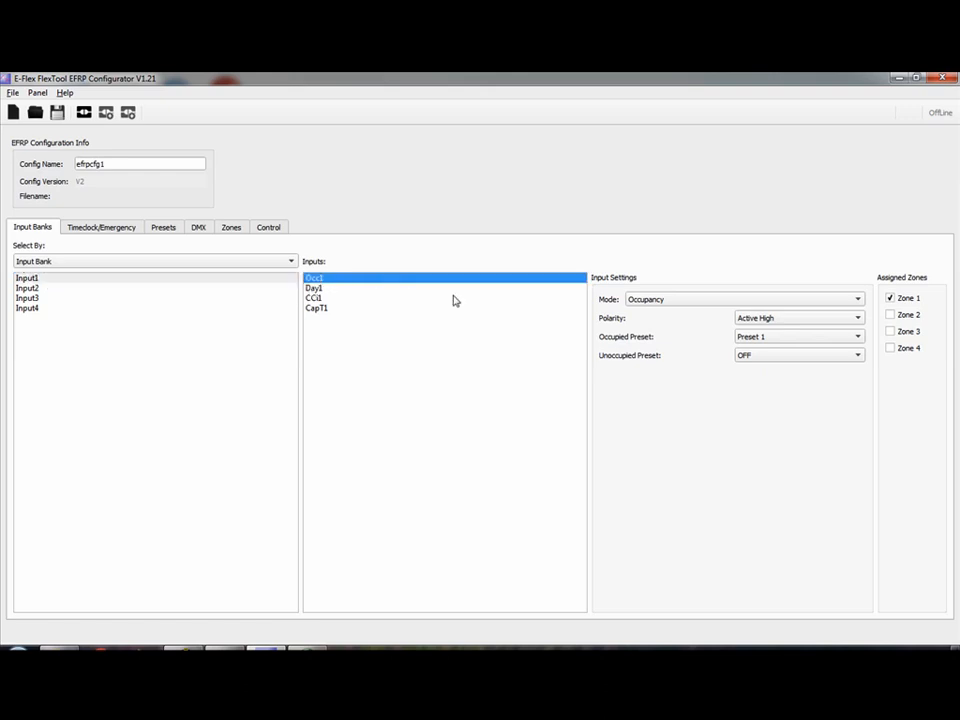
click(660, 302)
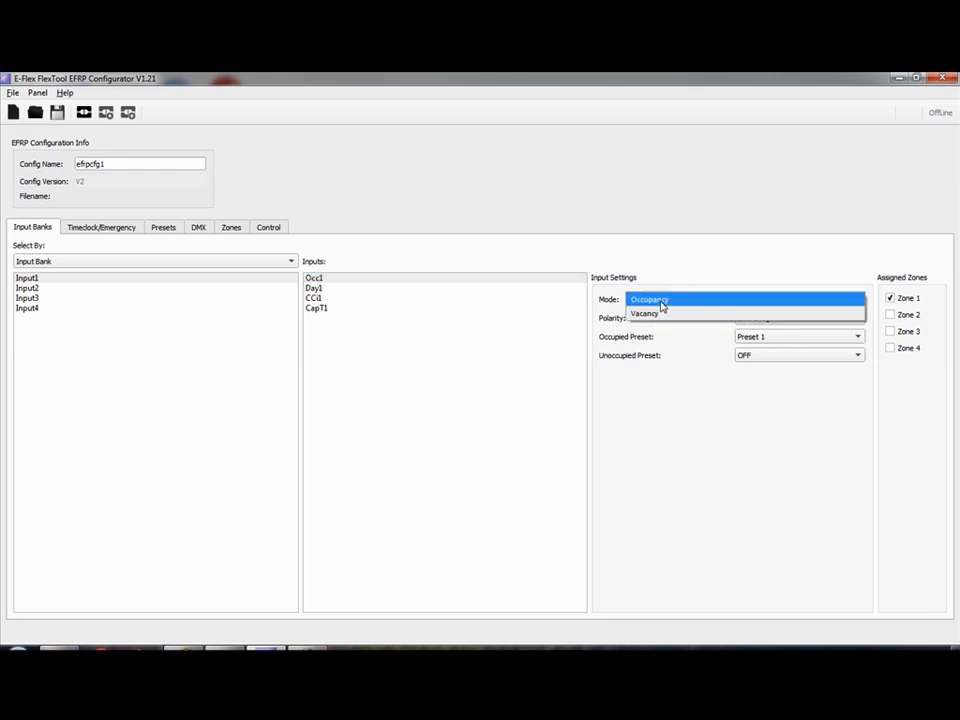
click(660, 302)
click(773, 321)
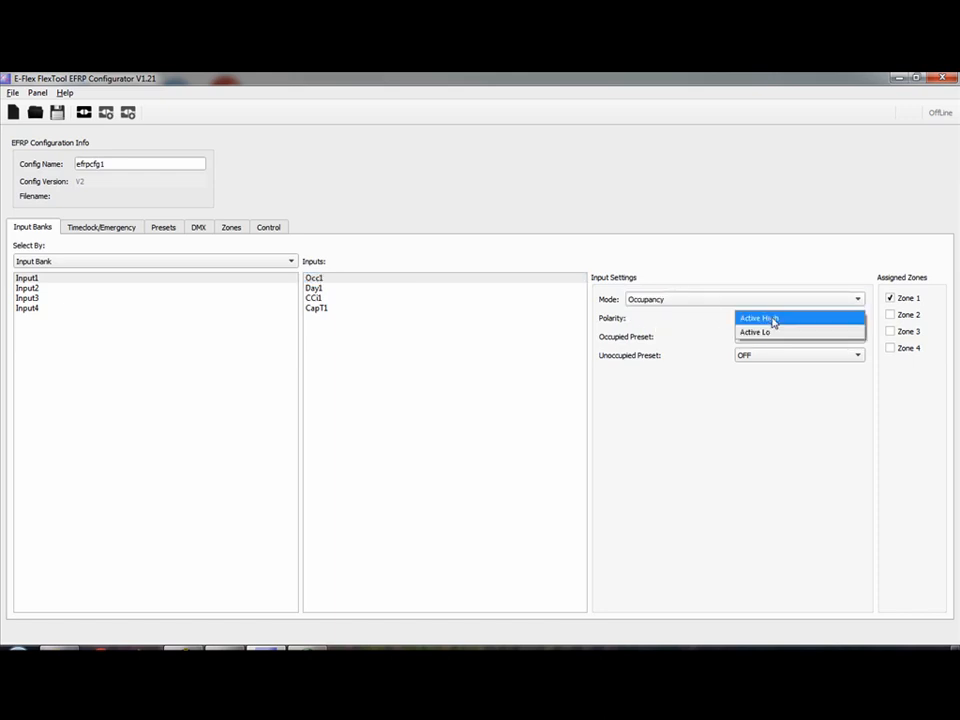
click(773, 321)
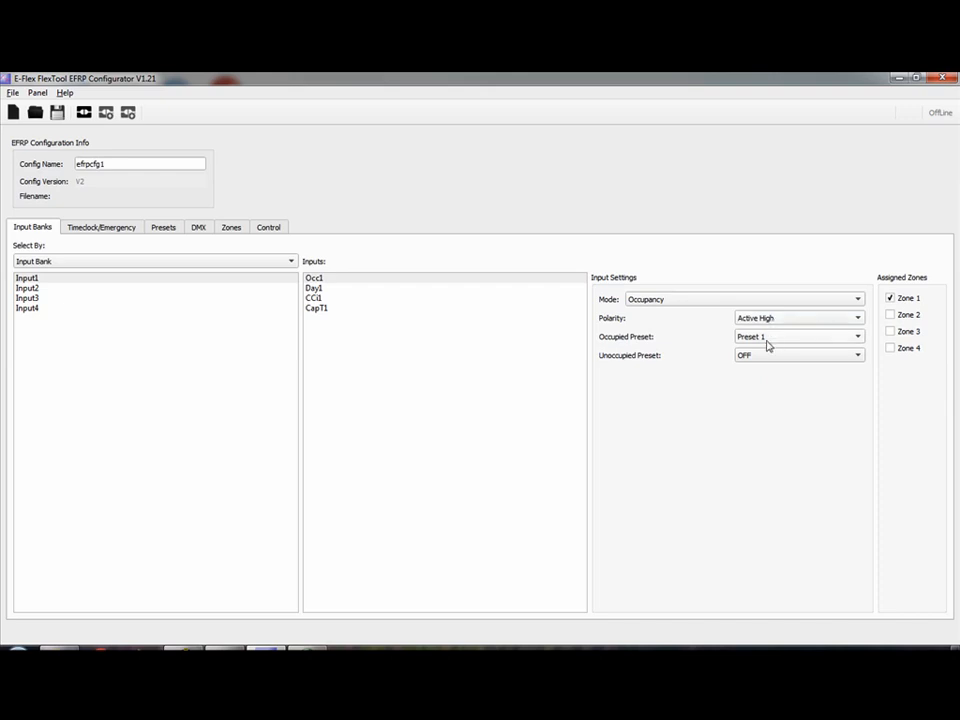
click(767, 341)
click(767, 341)
click(840, 358)
click(840, 359)
Step: Set the polarity of daylight input Day1 in bank Input1 to Active Lo
click(318, 289)
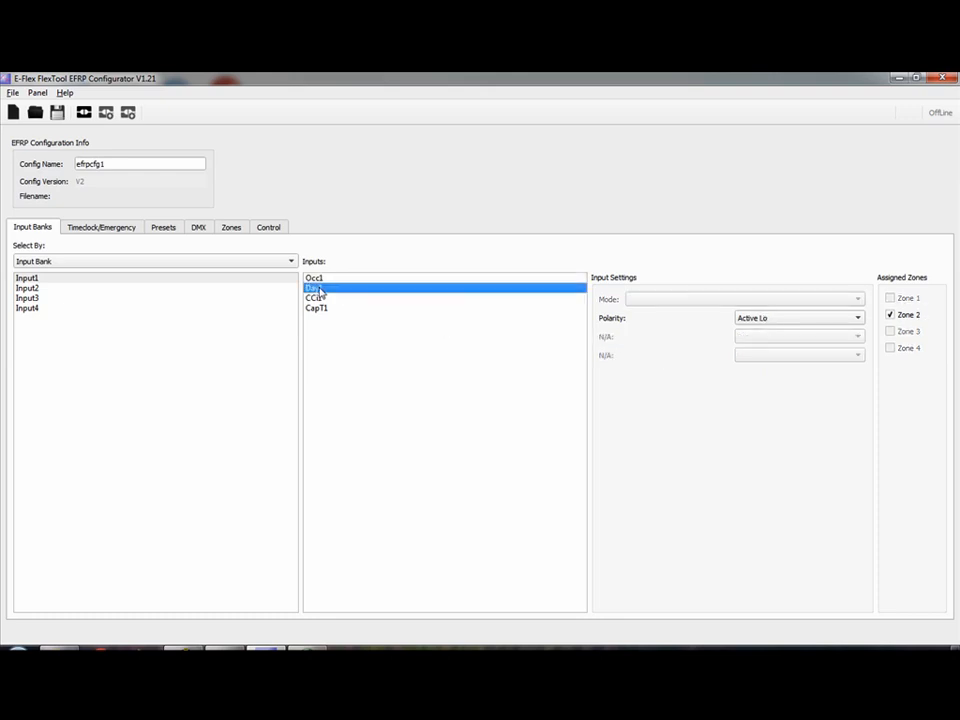
click(764, 322)
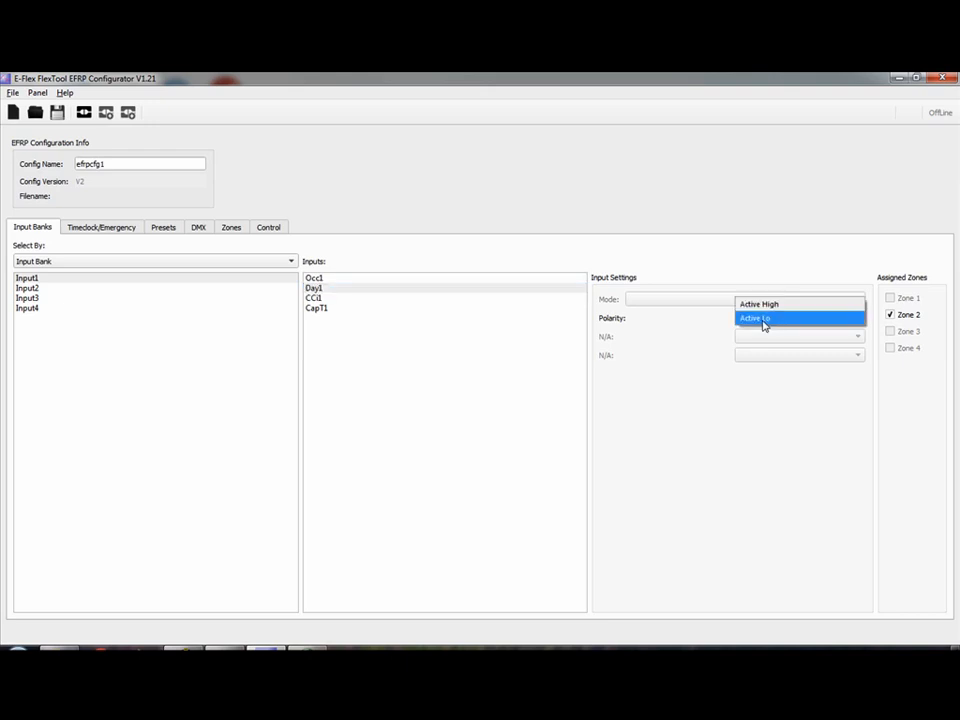
click(764, 320)
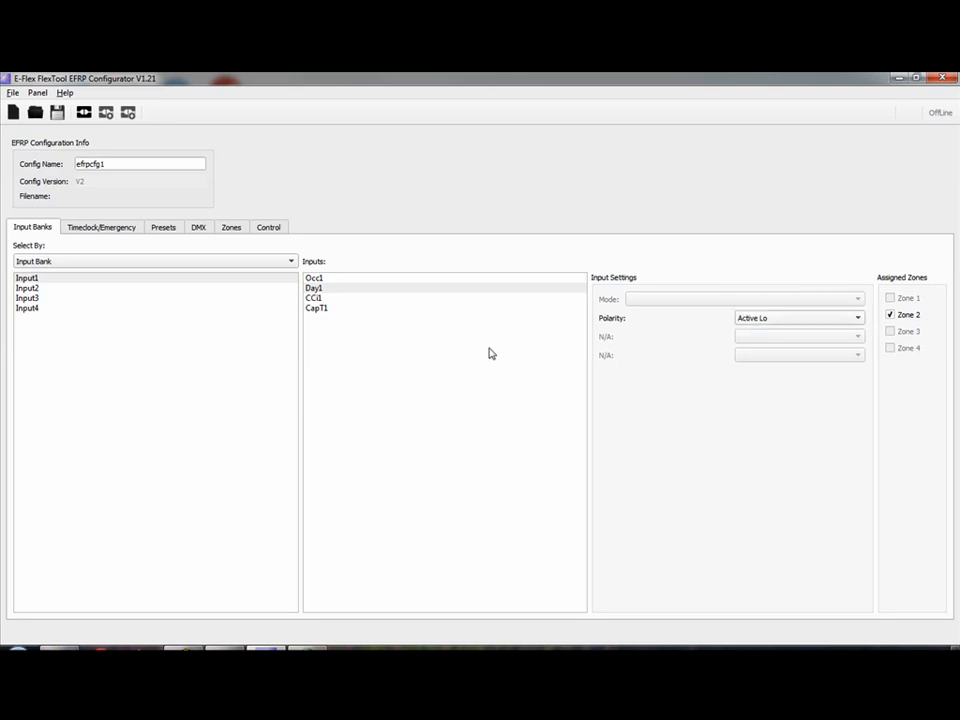
click(314, 325)
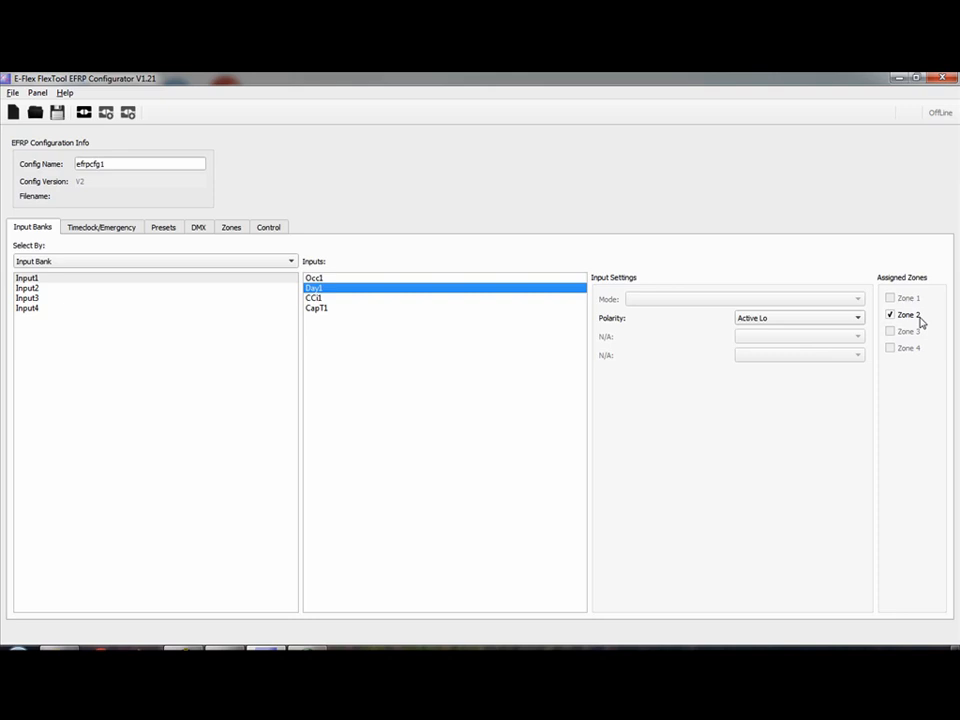
Step: Set contact closure input CCi1 to mode Opt4 (maintained, closure turns on assigned zones to preset) with Normally Open polarity
click(319, 299)
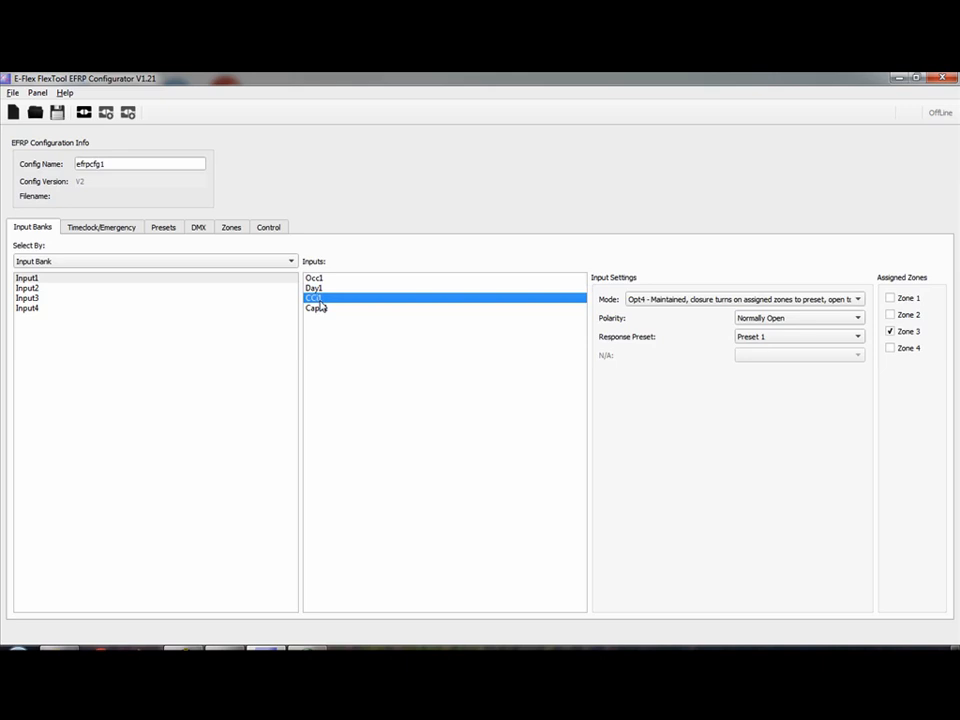
click(691, 299)
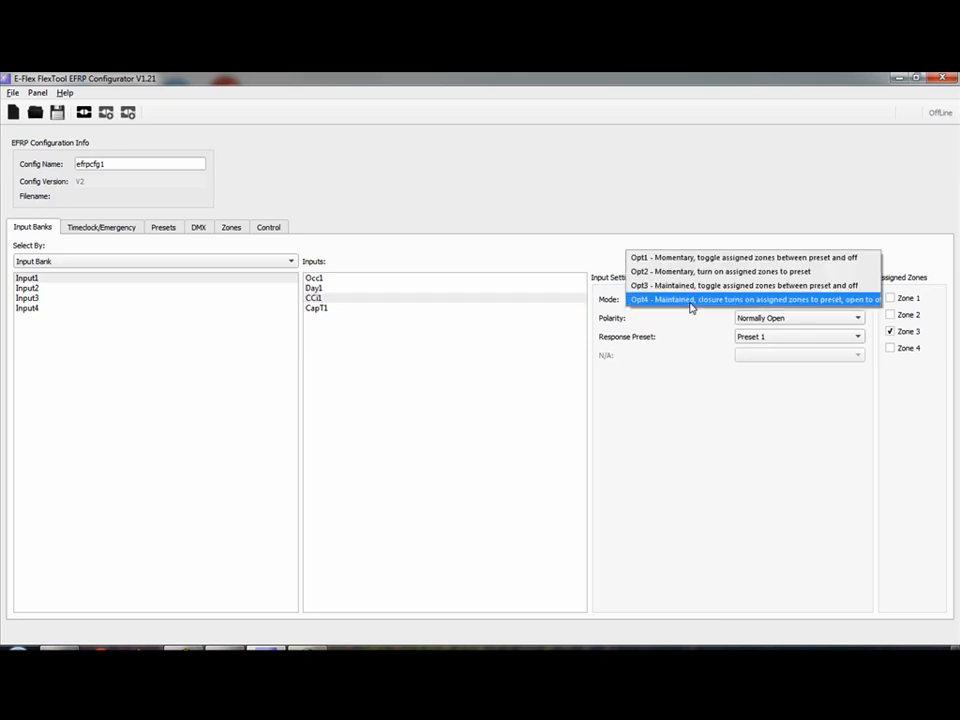
click(690, 300)
click(773, 318)
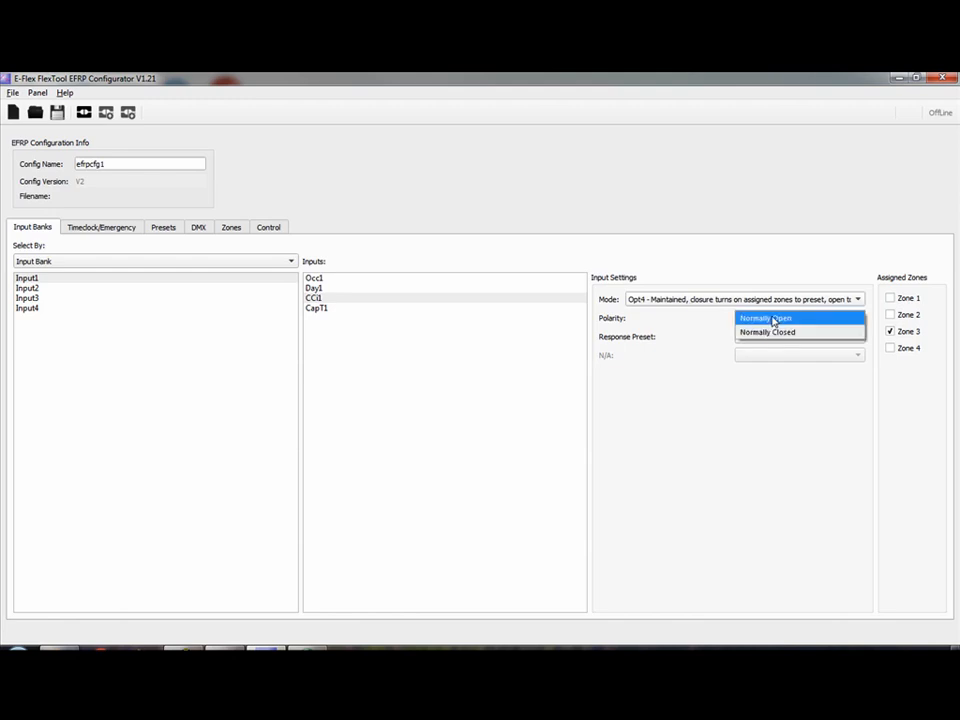
click(773, 319)
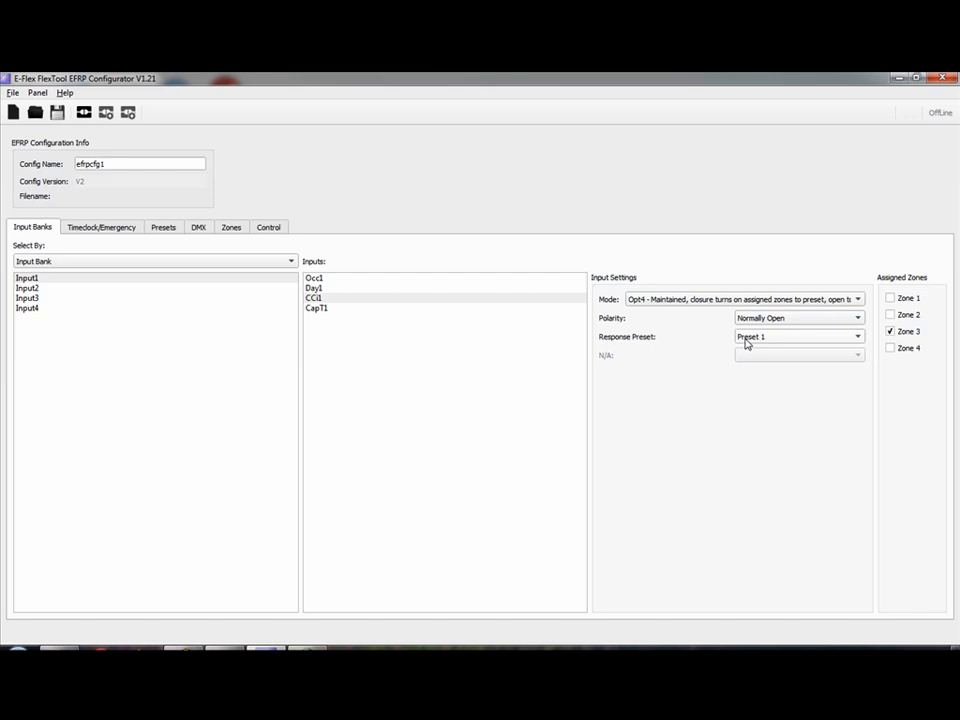
Step: Set the 5-button favorite preset of input CapT1 in bank Input1 to Preset 1
click(320, 309)
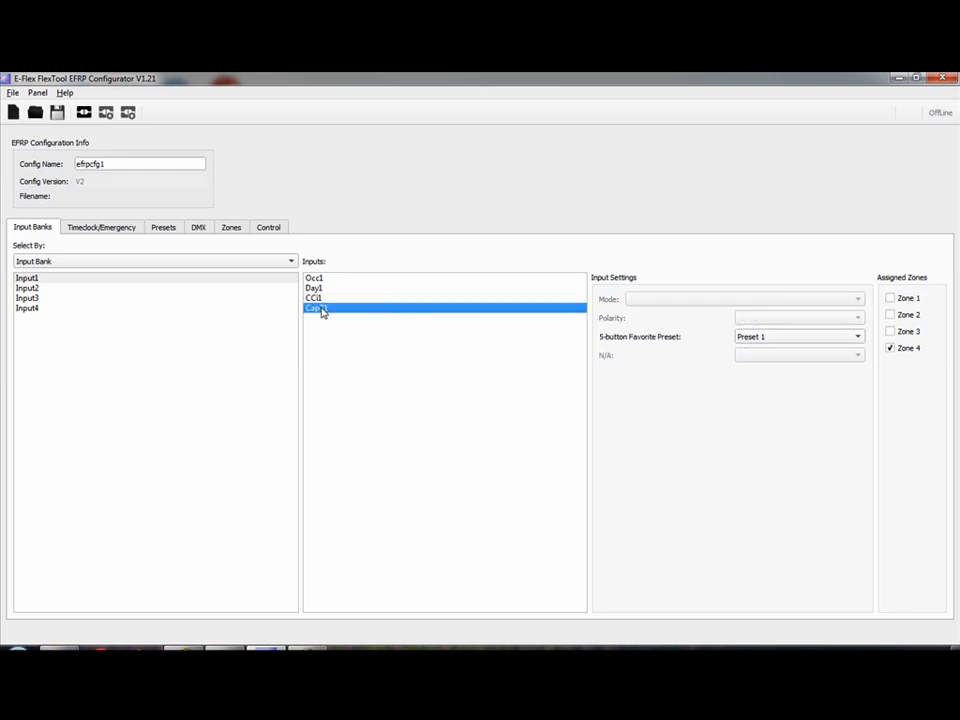
click(779, 340)
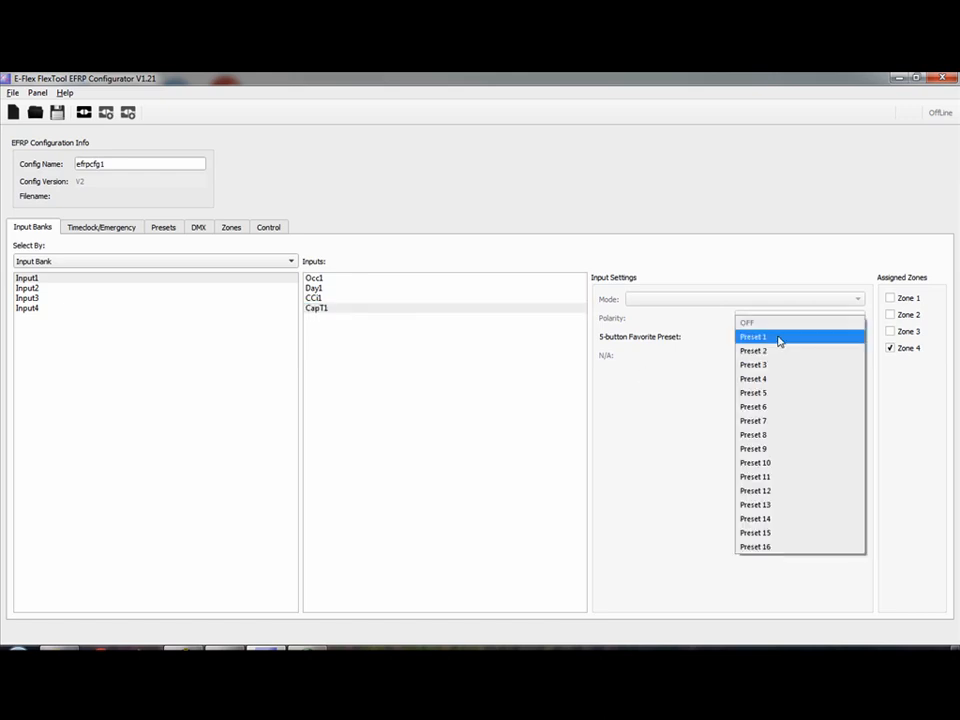
click(779, 338)
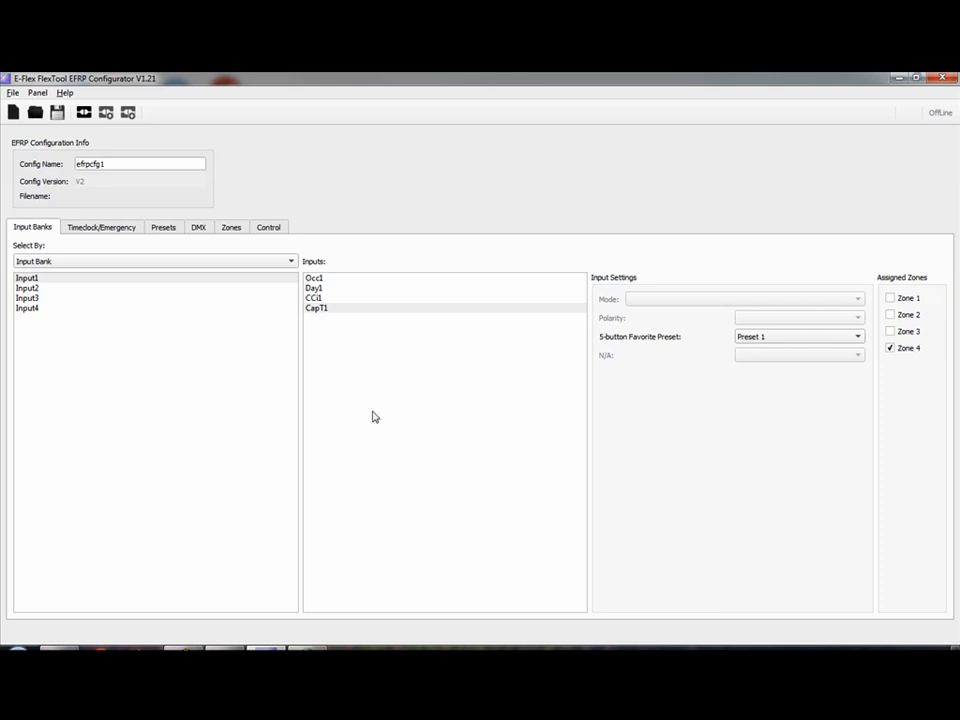
Step: Choose the timeclock/demand response input and set it to mode Opt3 (maintained, closure to preset, open to off) with Normally Open polarity
click(106, 229)
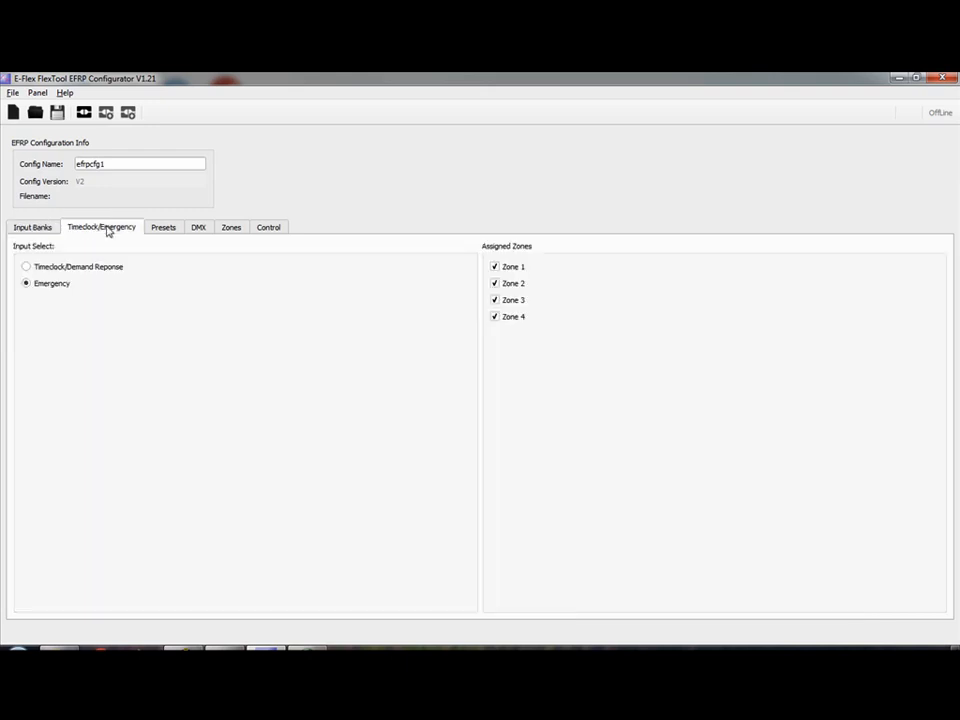
click(86, 269)
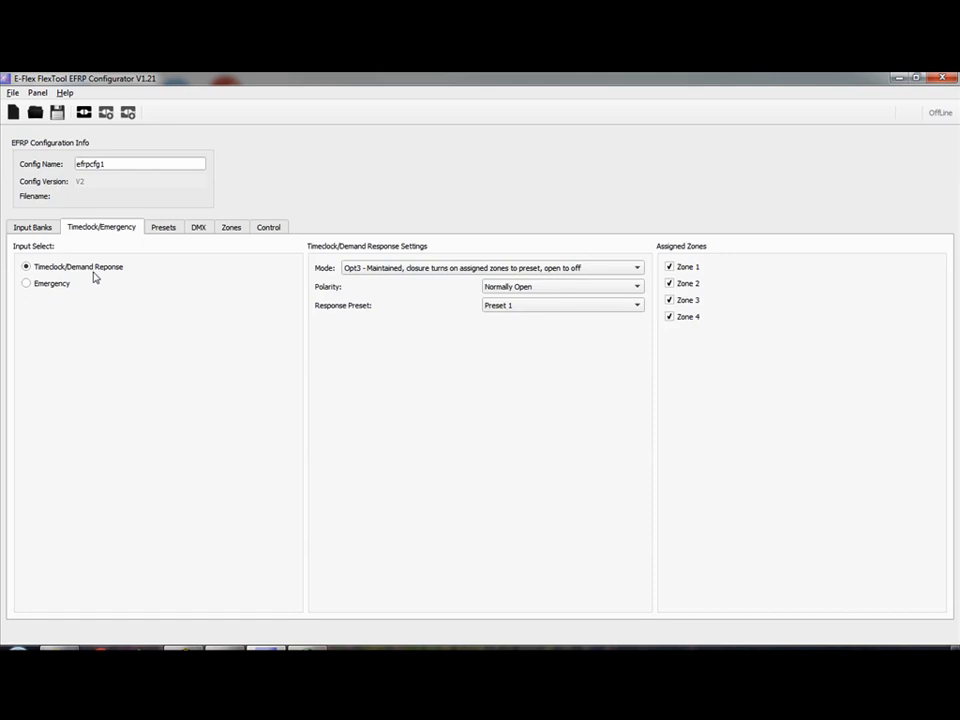
click(451, 278)
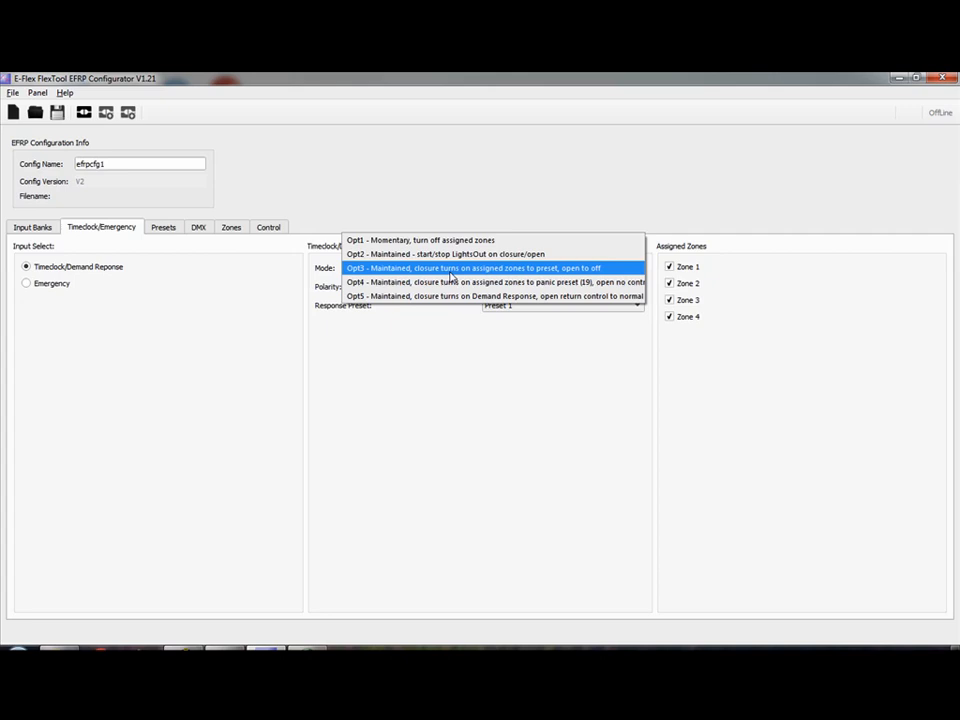
click(450, 272)
click(538, 288)
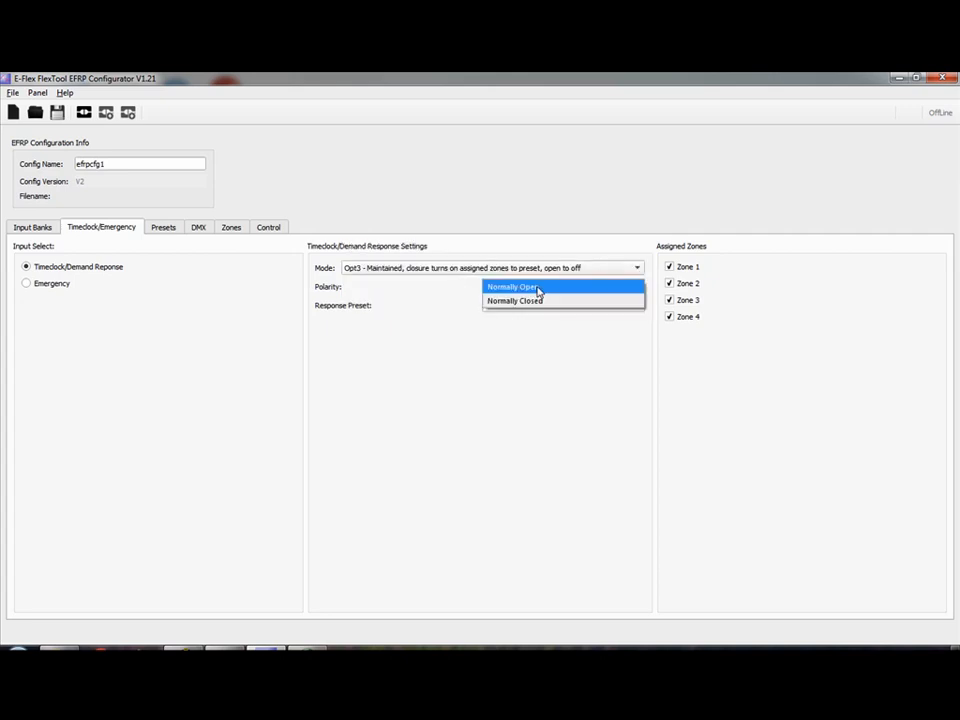
click(538, 288)
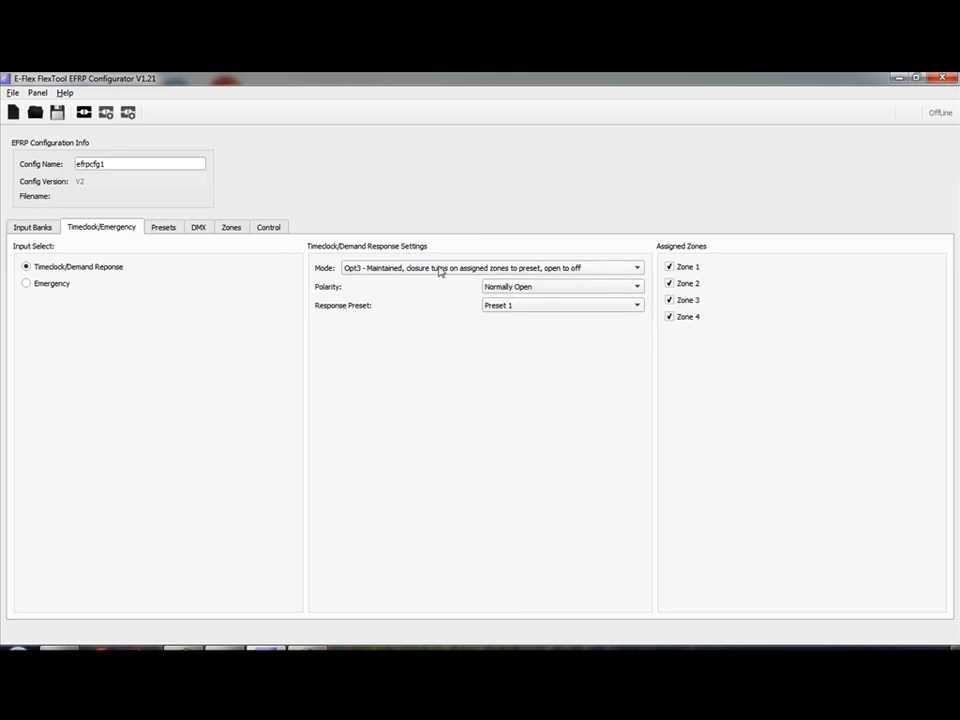
Step: Review the emergency input's assigned zones, and examine the preset table's naming option and fade time for Preset 1
click(43, 289)
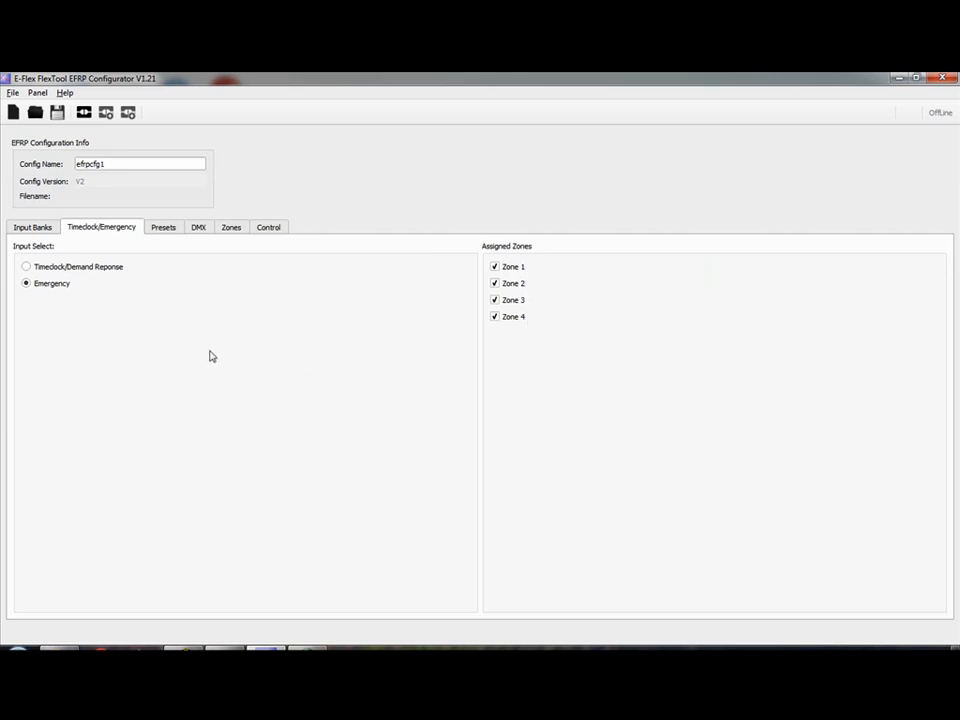
click(174, 231)
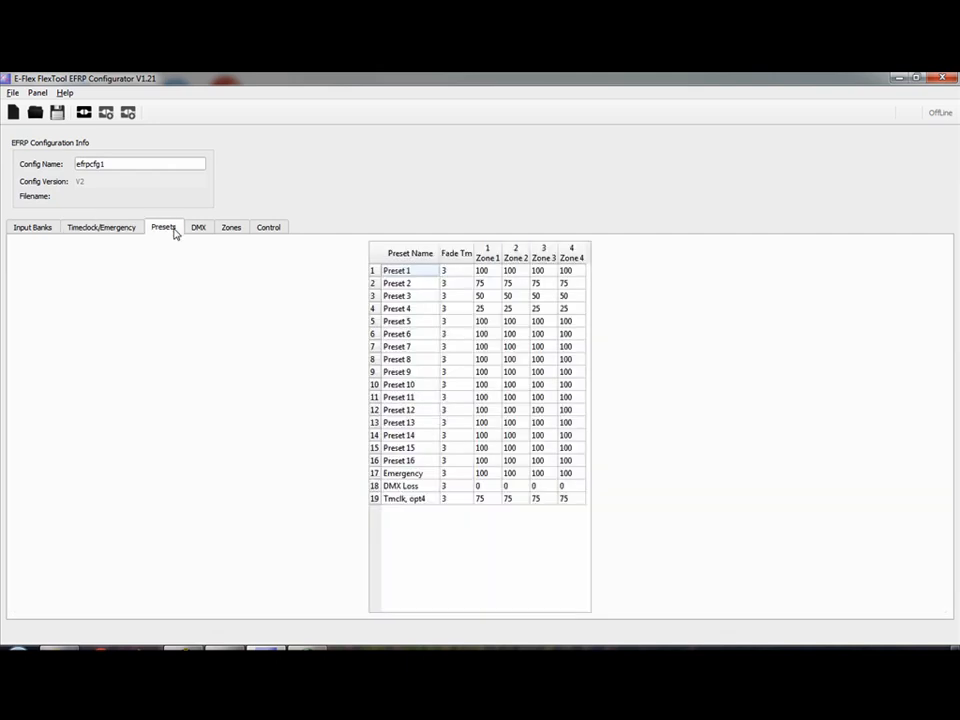
click(422, 272)
right_click(422, 275)
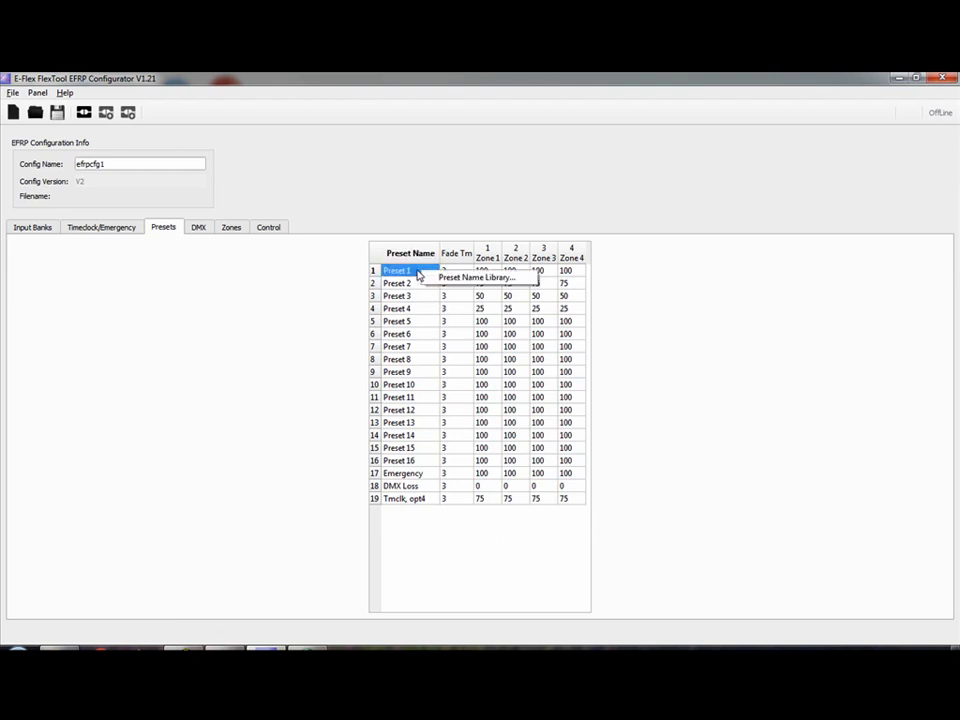
click(418, 272)
click(461, 273)
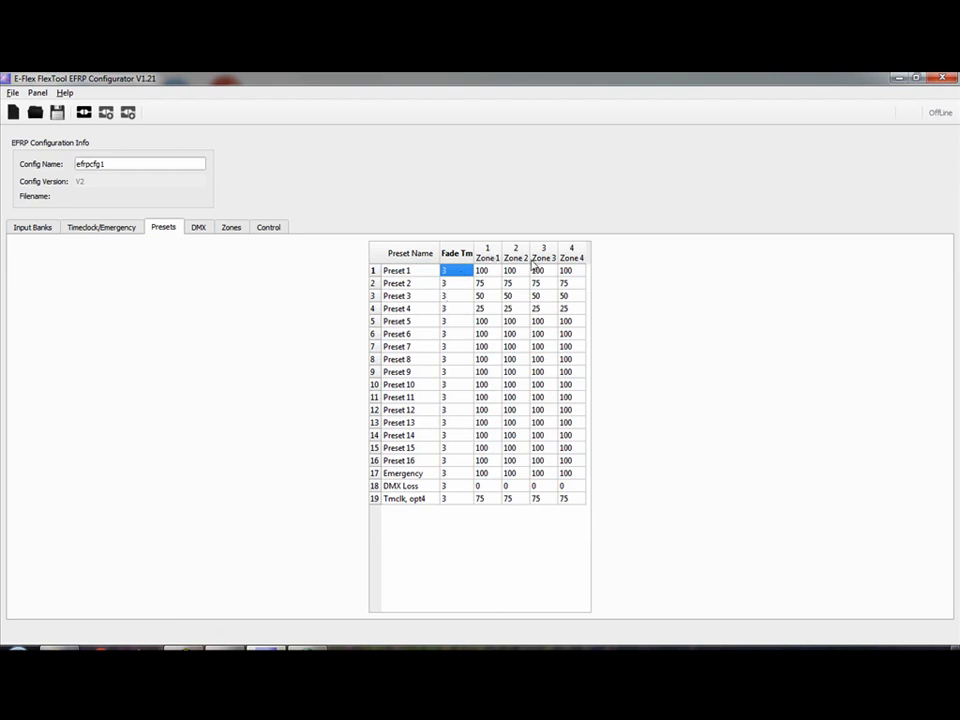
Step: Review the DMX settings and their loss behavior options, keeping Opt1 (None, return control to other inputs)
click(196, 229)
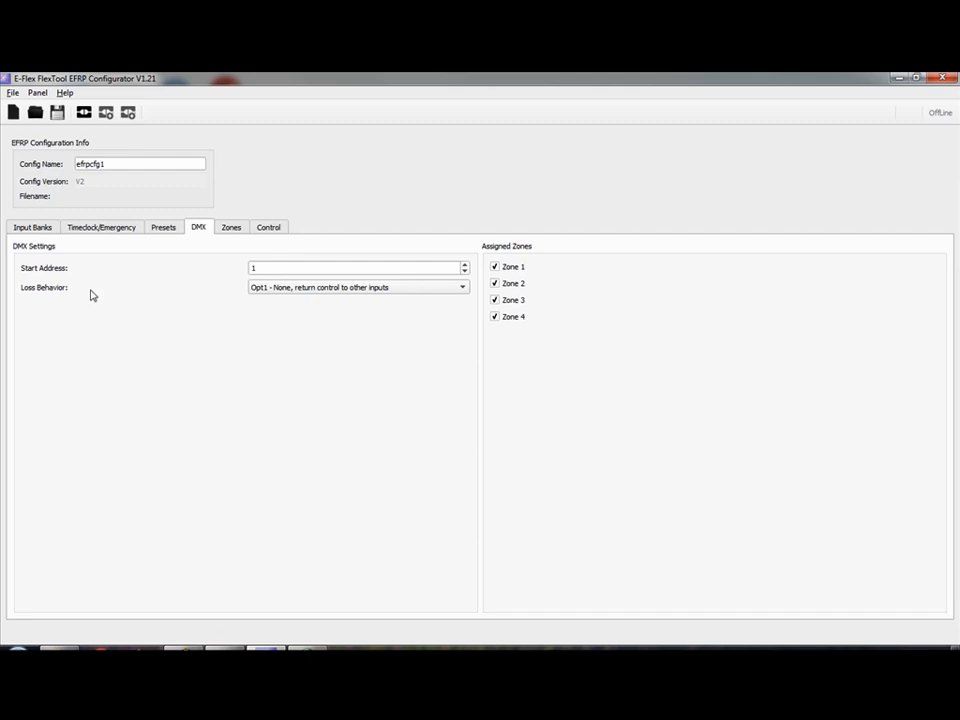
click(392, 288)
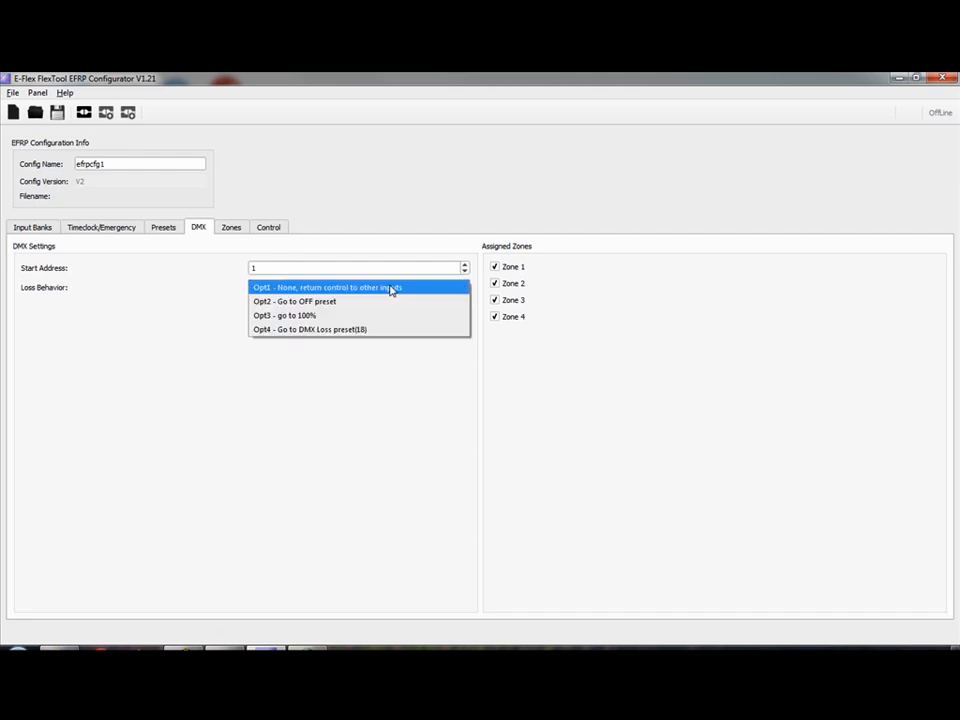
click(392, 288)
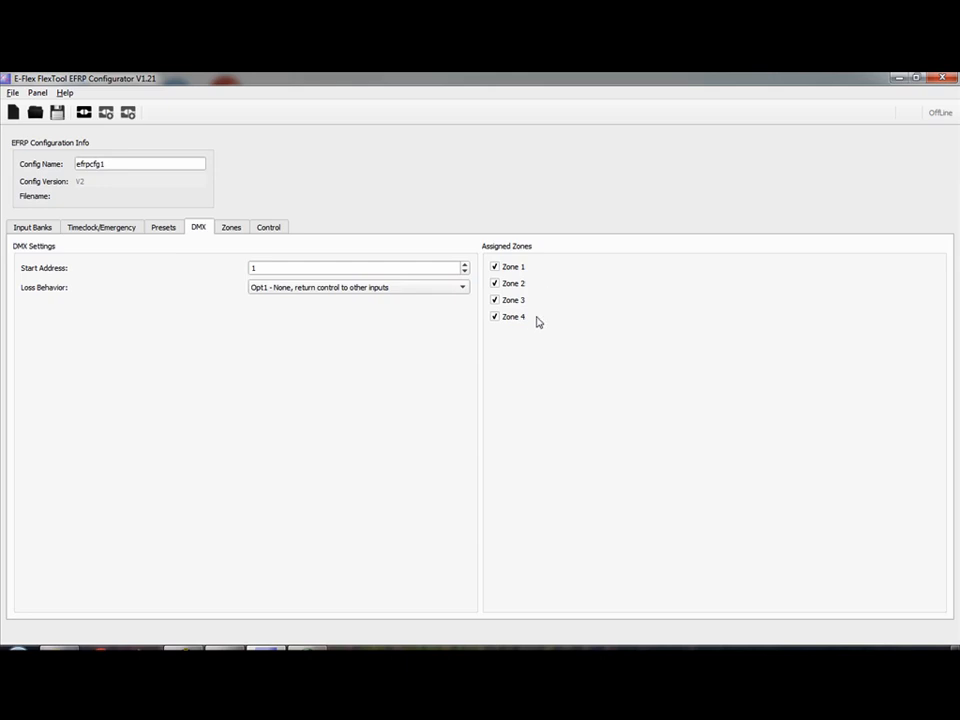
Step: Review the zone table's naming and load type options for Zone 1, keeping its load type at 0-10V dimming
click(229, 230)
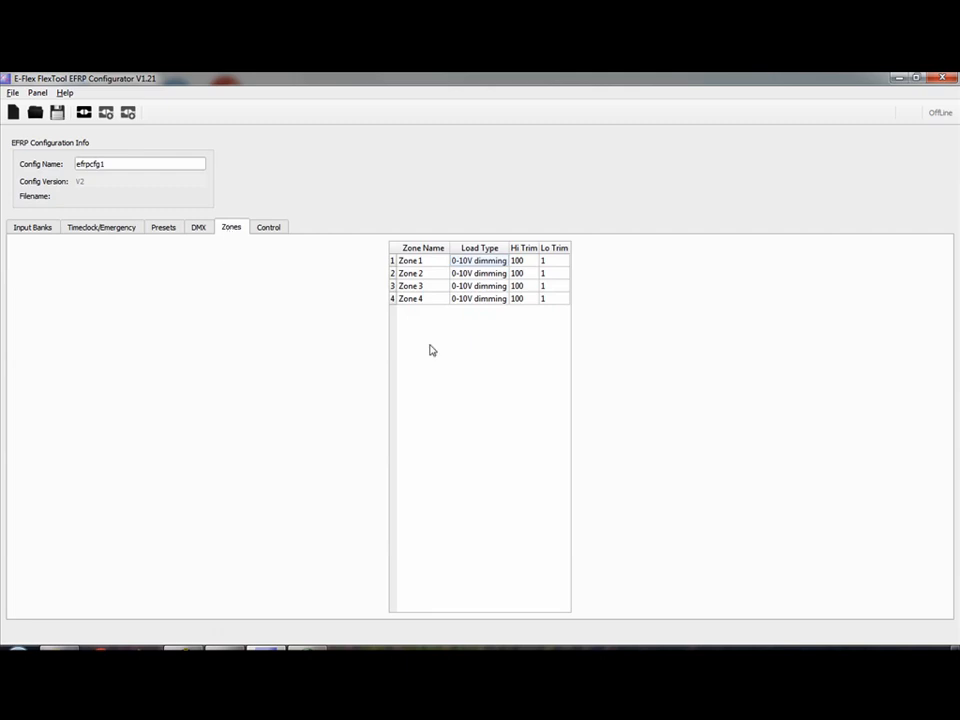
click(441, 263)
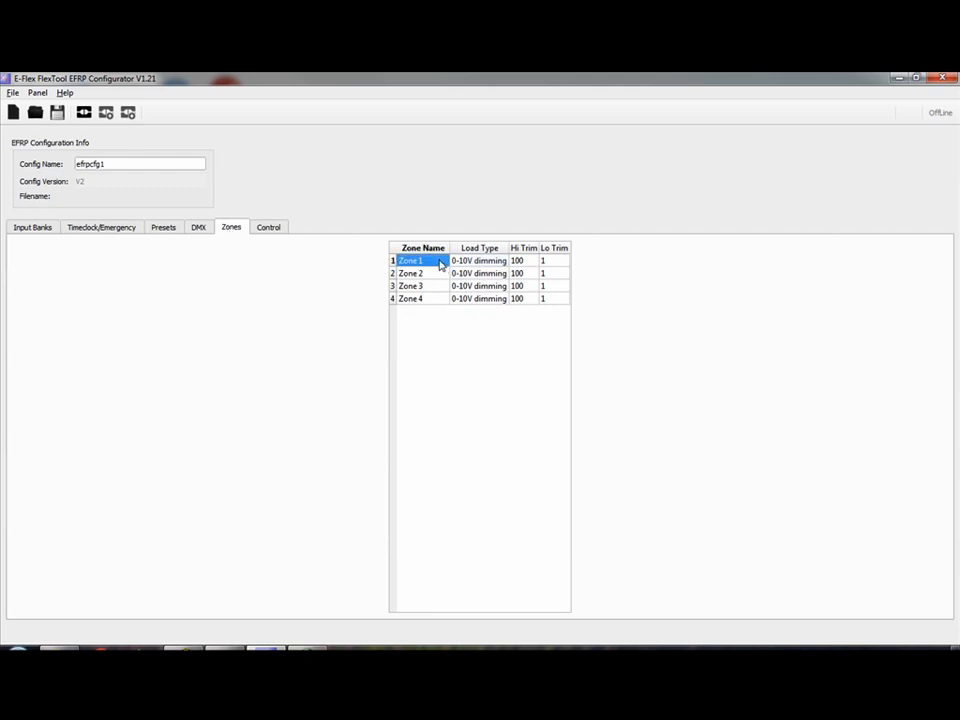
right_click(450, 263)
key(Escape)
click(497, 262)
click(501, 262)
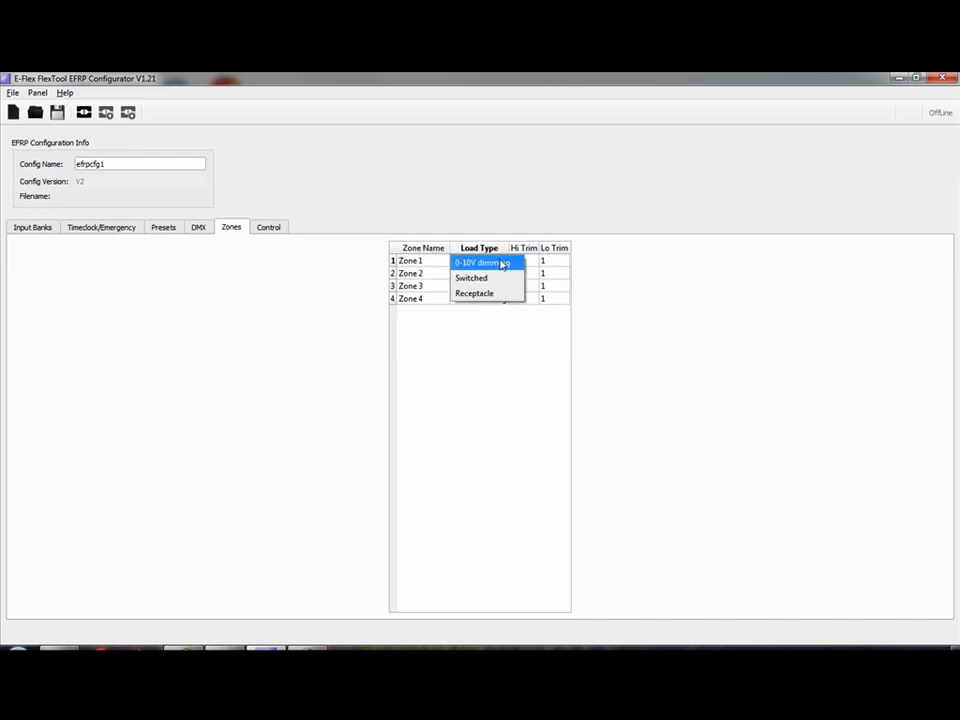
click(490, 262)
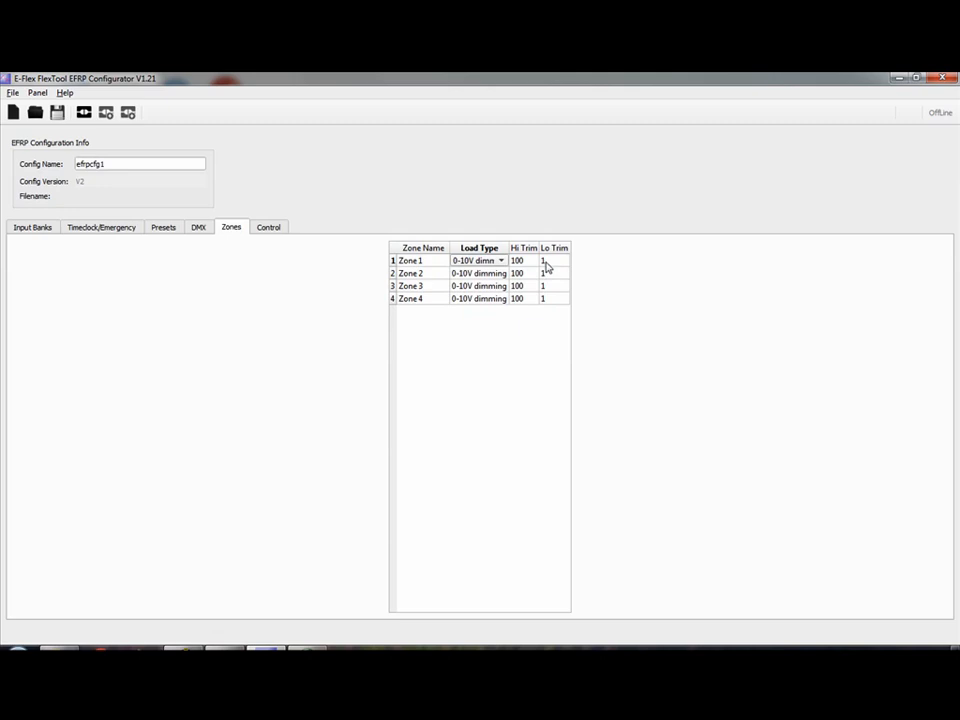
Step: Examine the ramp test, relay test and daylight zone scale factor controls, and return to the input bank settings
click(265, 229)
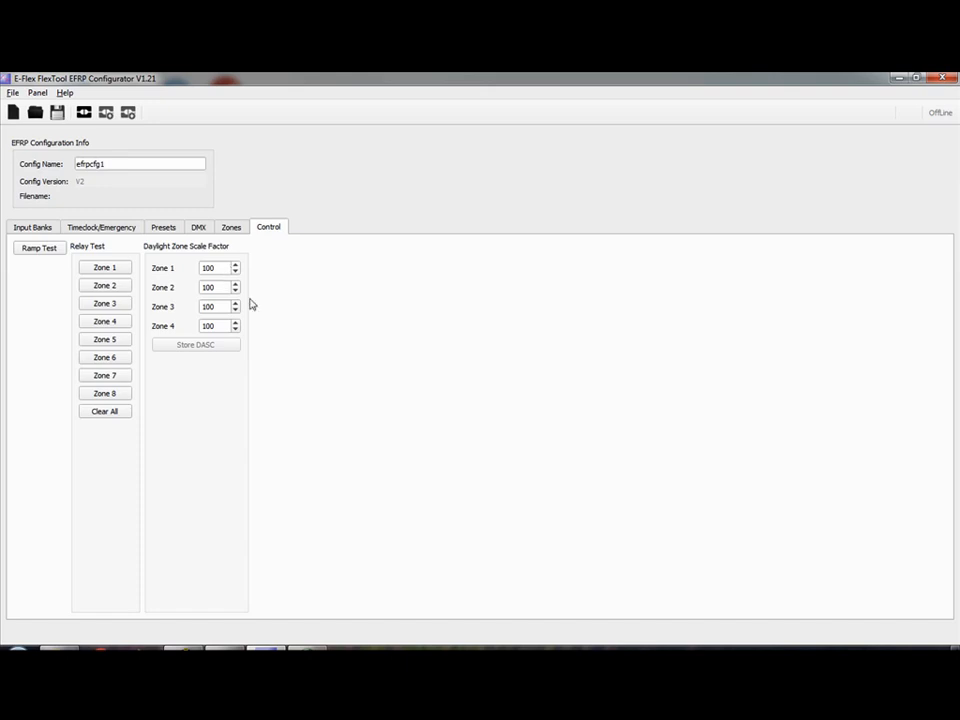
click(44, 230)
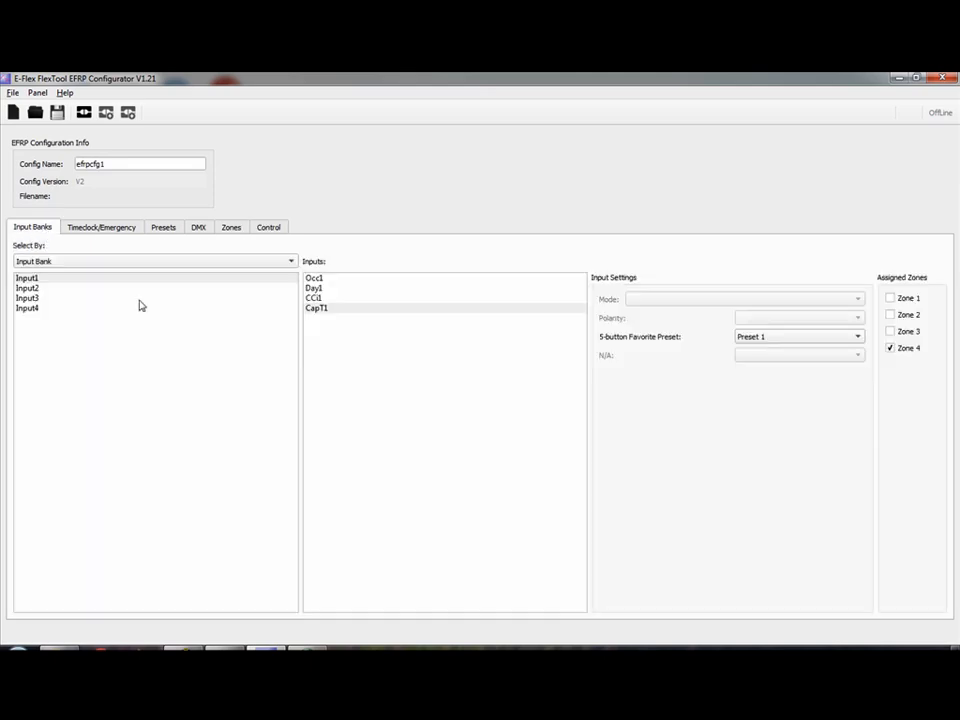